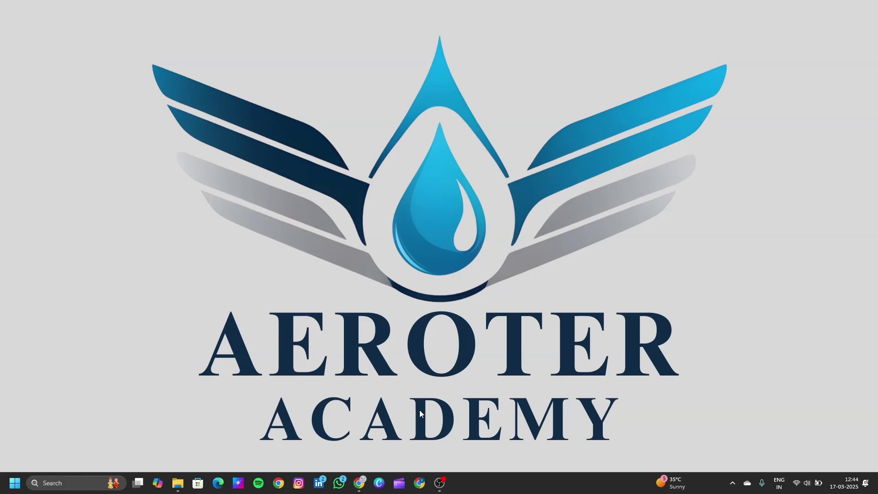
Switch from the Mission Planner map to a new Google Chrome tab
click(419, 483)
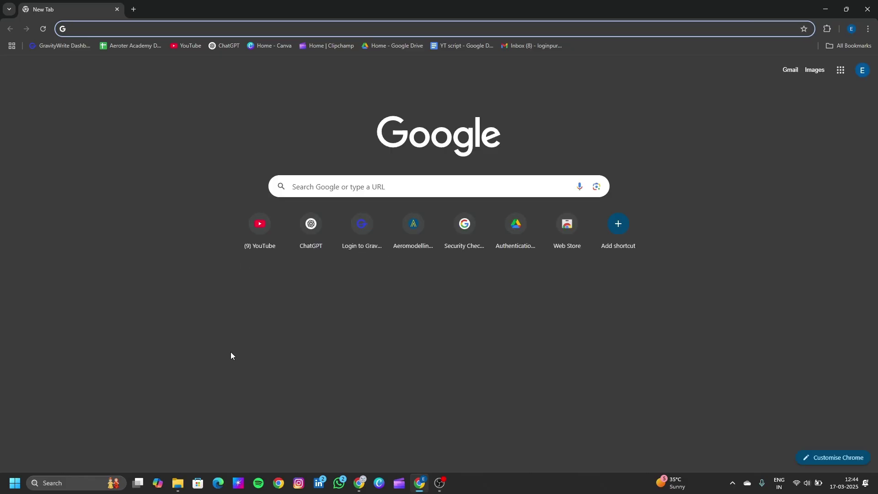
Search Google for 'mission planner'
click(309, 186)
text(missi)
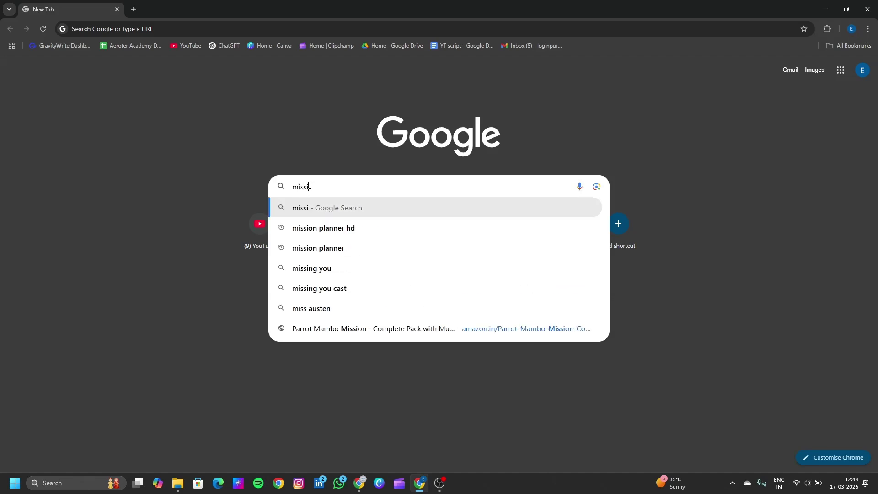
text(on planner)
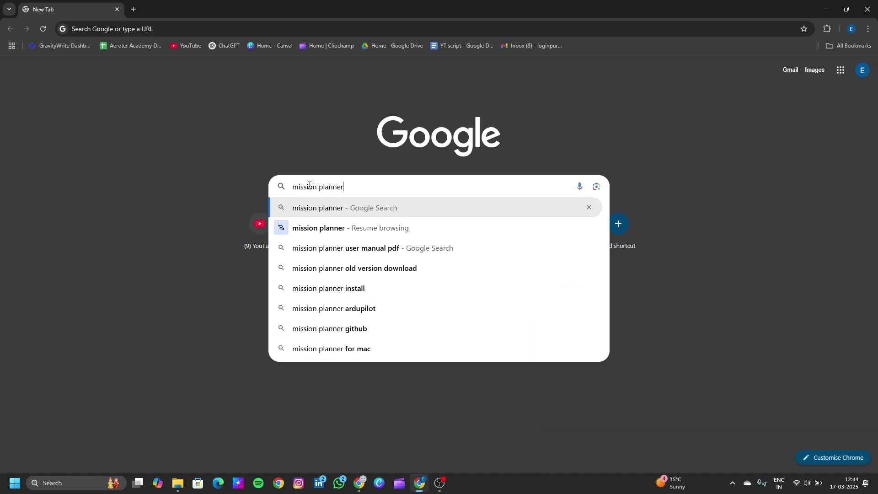
key(Return)
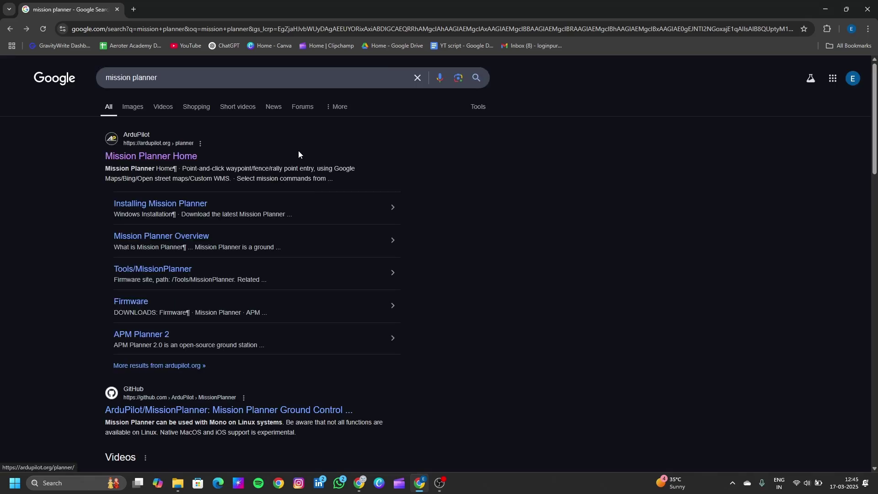
Open the Mission Planner Home docs result, skim it, then go to Installing Mission Planner
click(155, 158)
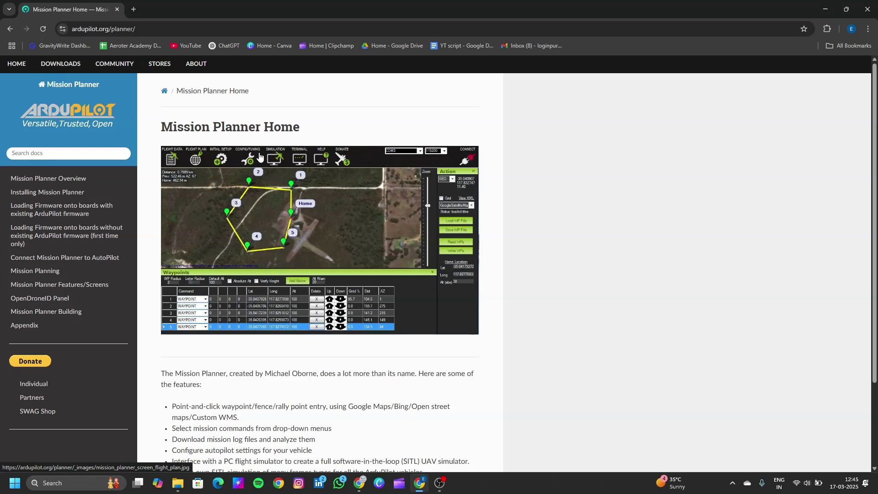
scroll(254, 179, down, 2)
scroll(254, 180, up, 2)
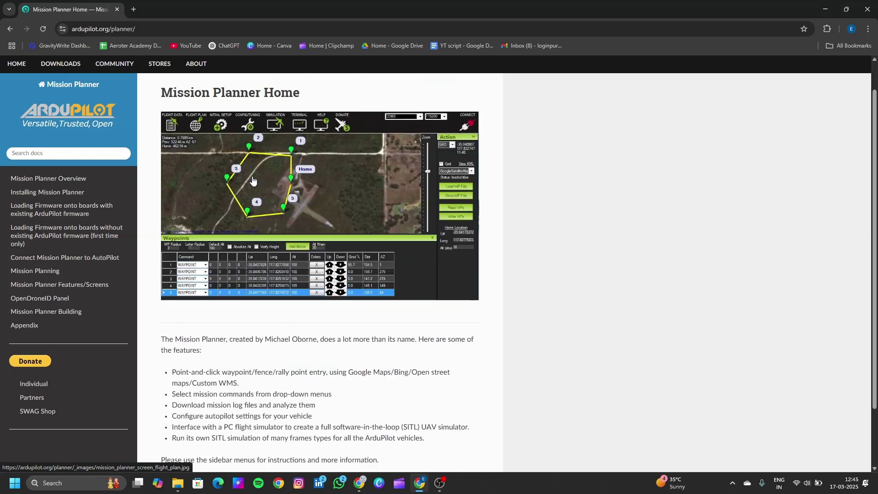
scroll(256, 185, down, 3)
scroll(260, 191, up, 2)
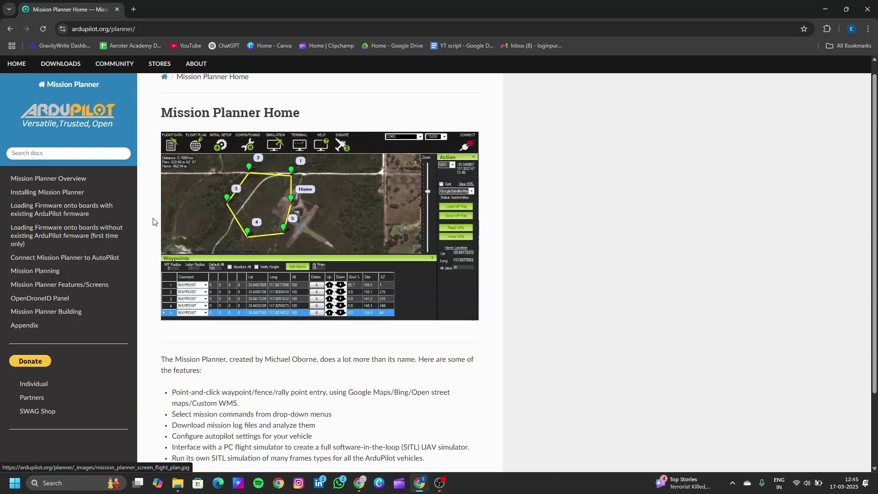
click(79, 193)
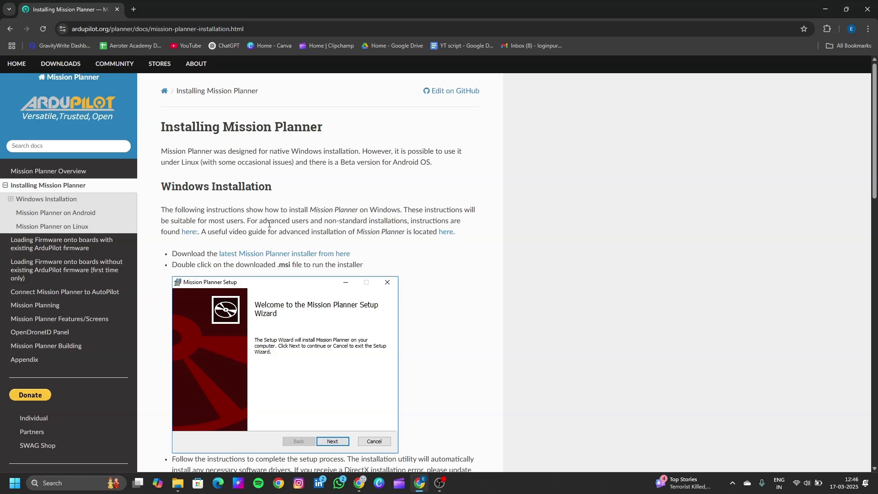
Download MissionPlanner-latest.msi and confirm the 111 MB download finished
click(262, 257)
click(833, 29)
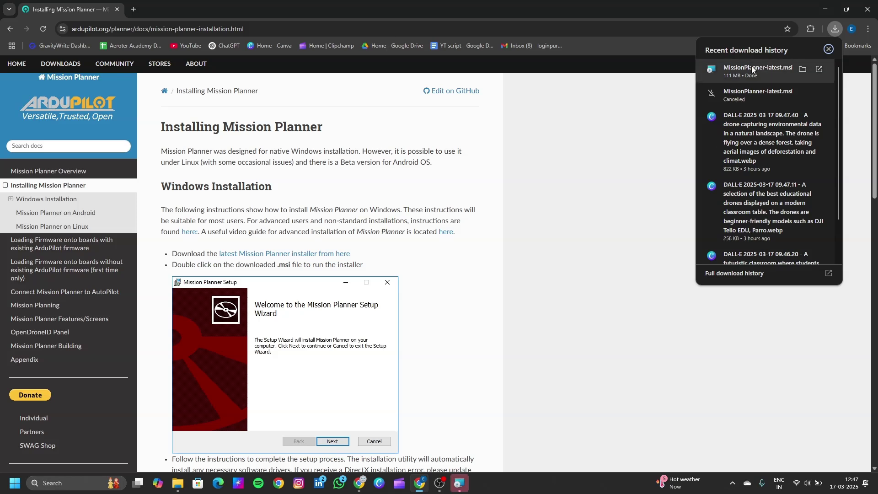
Run MissionPlanner-latest.msi and accept the license agreement
click(646, 101)
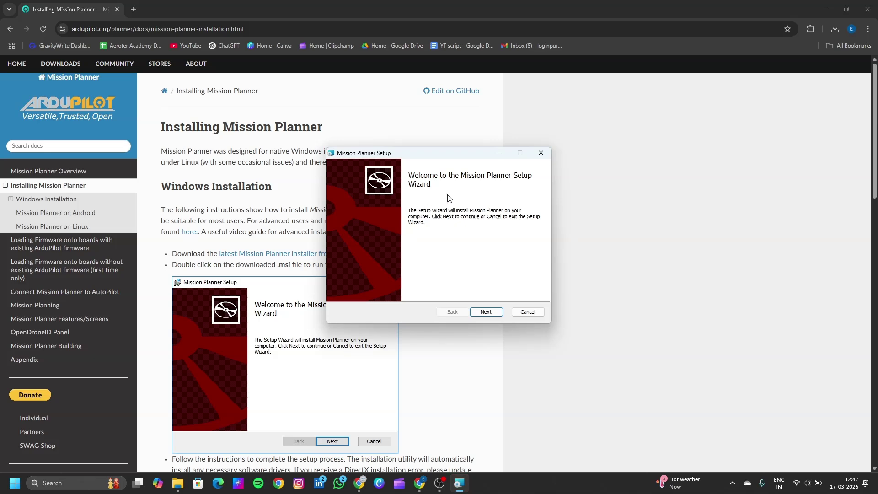
click(486, 312)
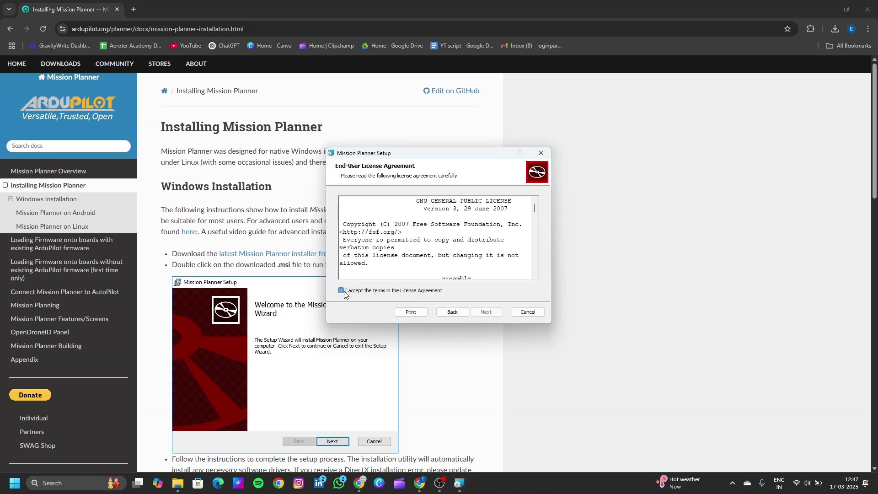
click(490, 316)
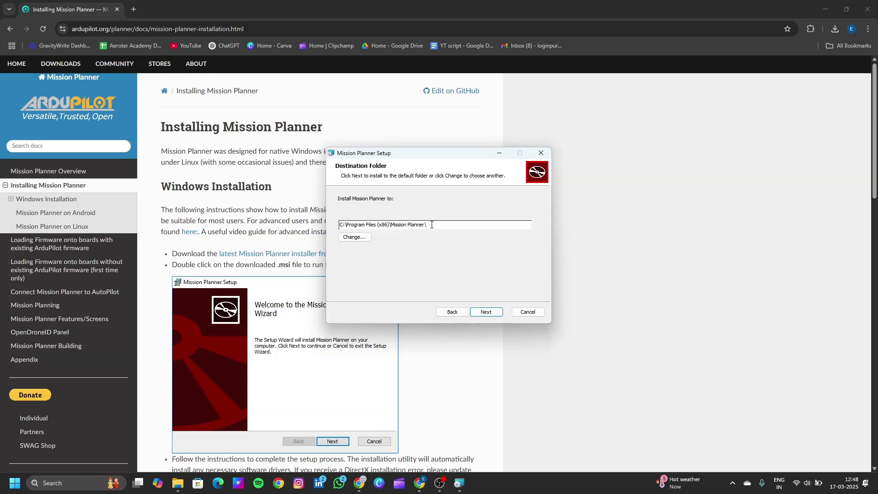
Confirm C:\Program Files (x86)\Mission Planner\ as the install folder and reach Ready to install
click(355, 238)
click(514, 198)
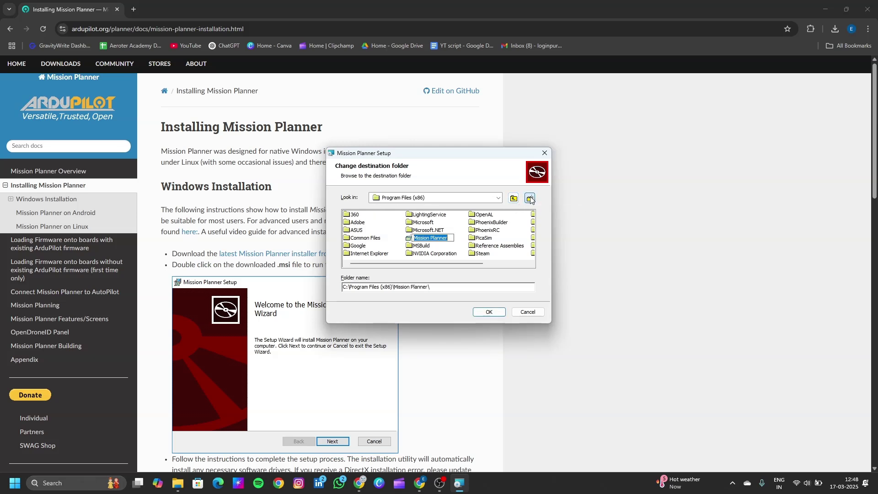
click(360, 223)
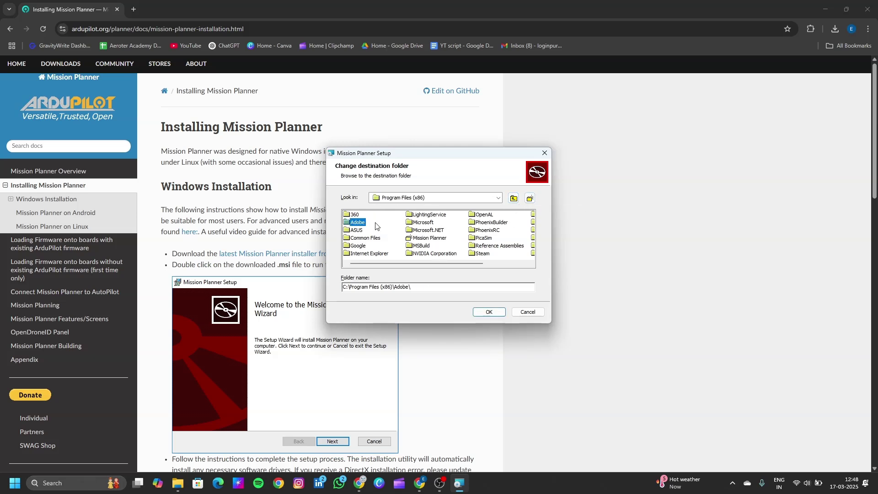
click(430, 238)
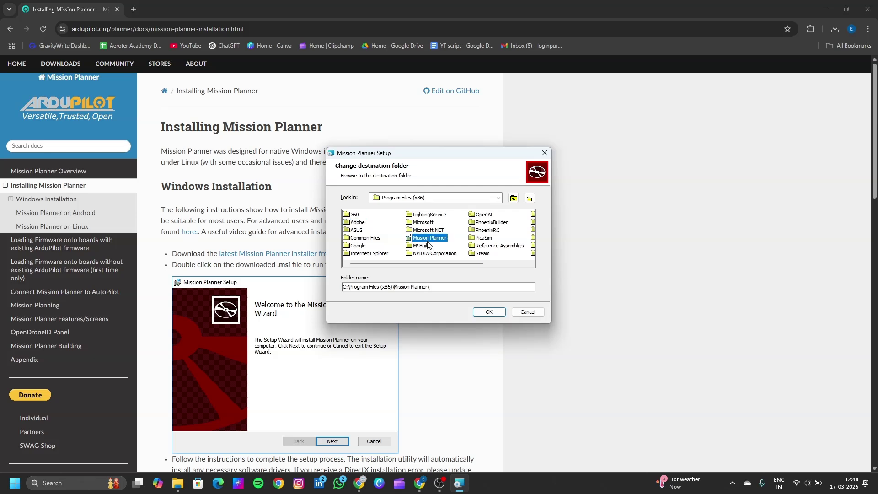
click(487, 311)
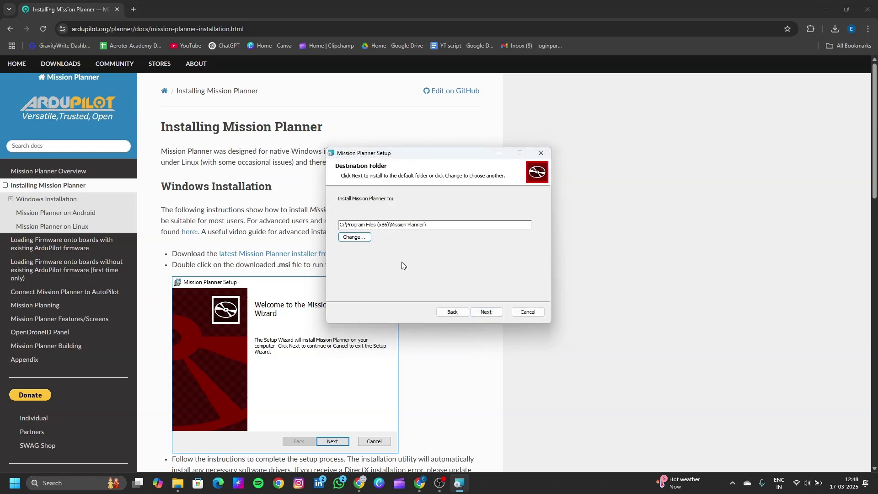
click(486, 313)
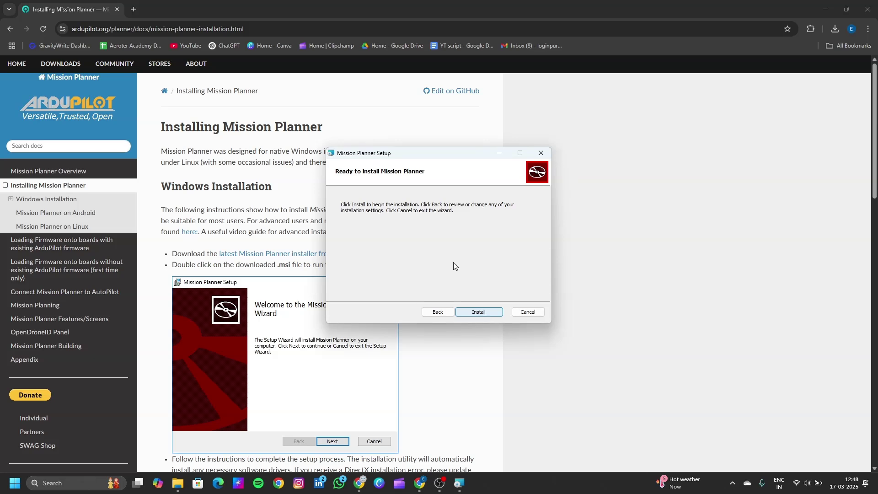
Install Mission Planner plus the ArduPilot port drivers until setup reports completion
click(478, 312)
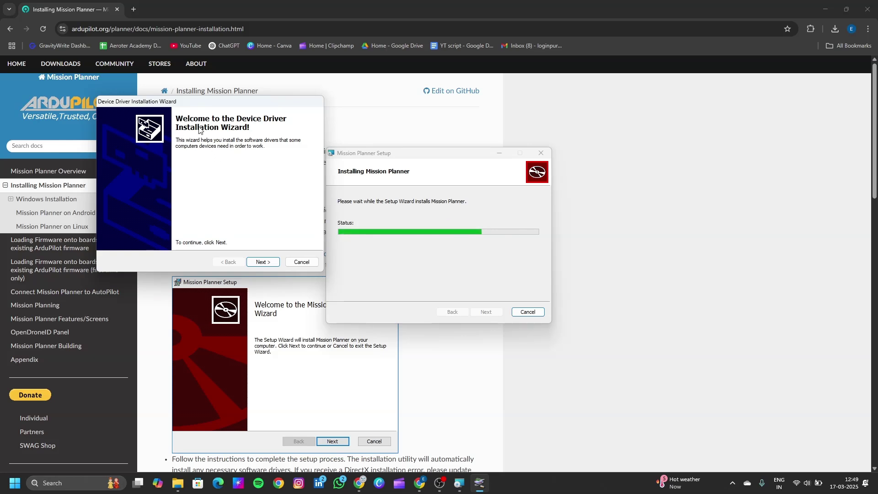
click(259, 263)
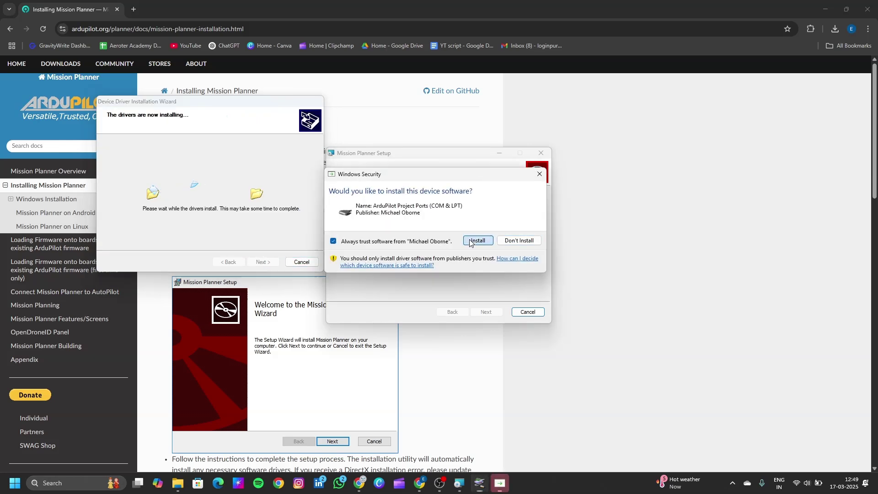
click(477, 241)
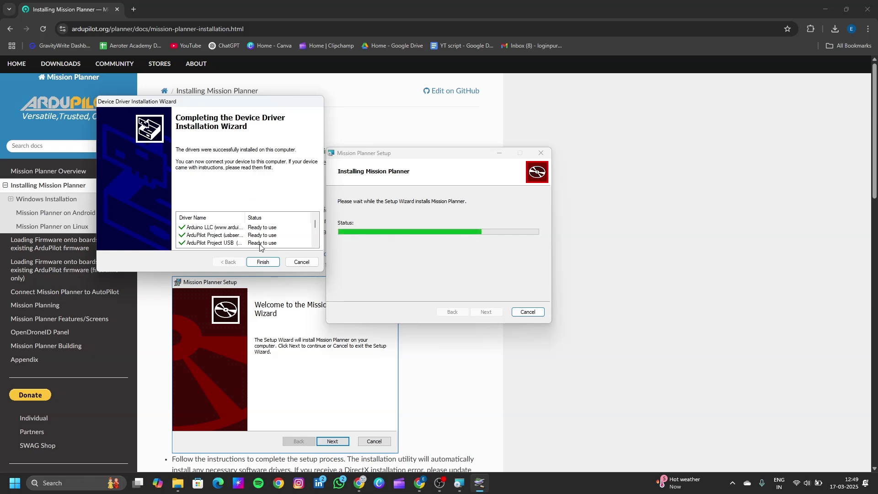
click(263, 262)
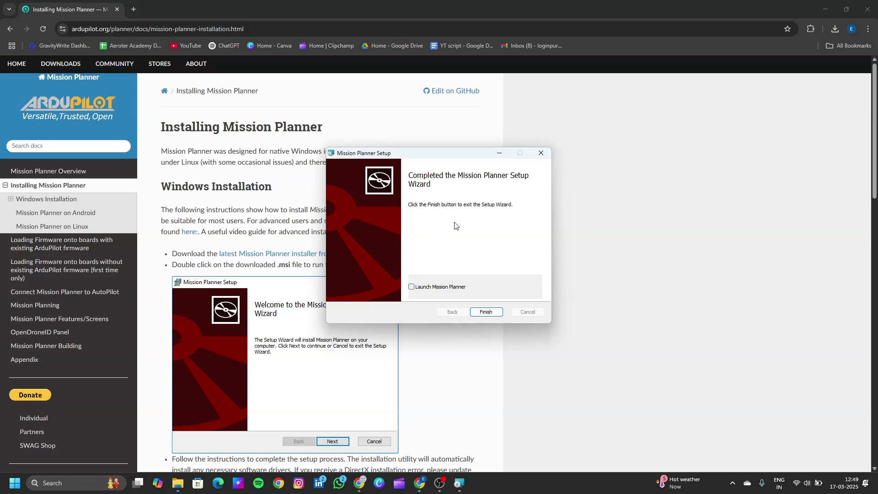
Finish setup with 'Launch Mission Planner' ticked so Mission Planner starts
click(412, 287)
click(412, 287)
click(413, 287)
click(485, 313)
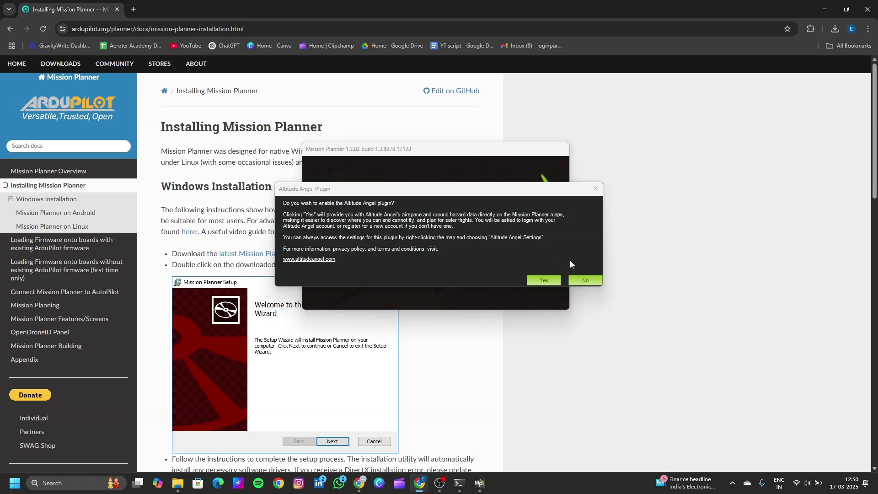
Decline the Altitude Angel plugin, allow firewall access, and maximize the Mission Planner window
click(579, 279)
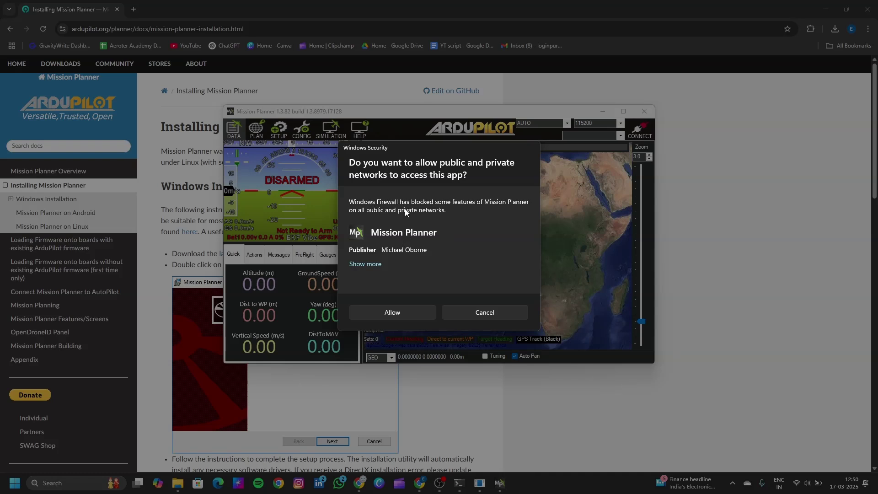
click(395, 312)
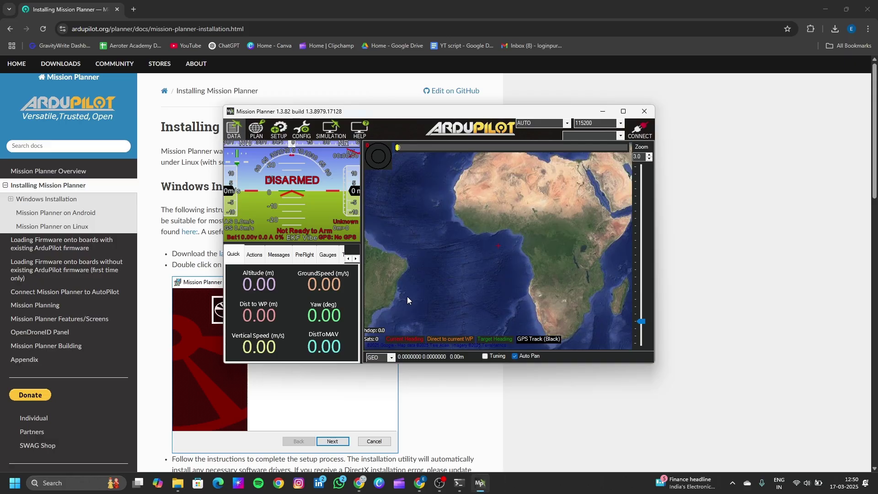
click(623, 111)
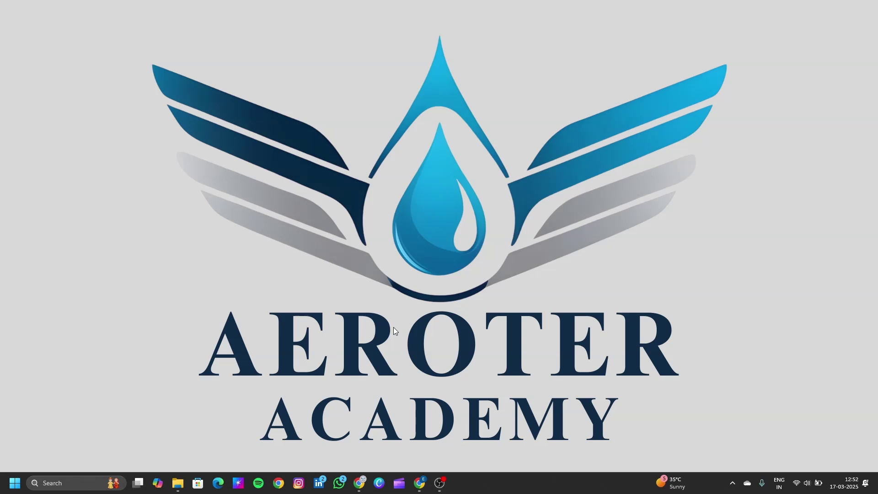
Return to the install guide in Chrome and jump to its Updating Mission Planner section
click(419, 483)
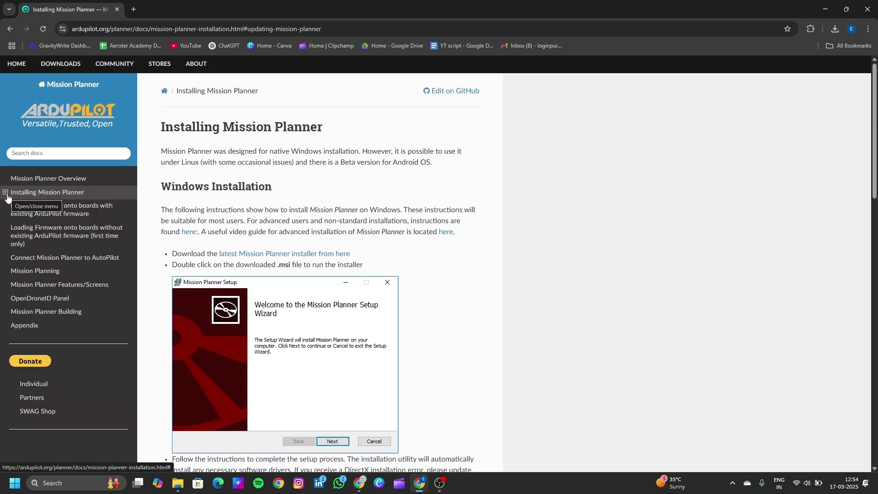
click(6, 194)
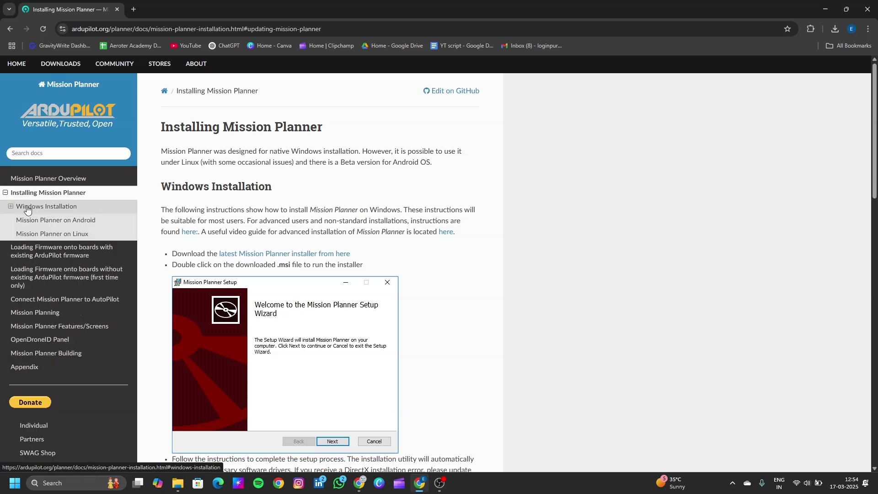
click(11, 208)
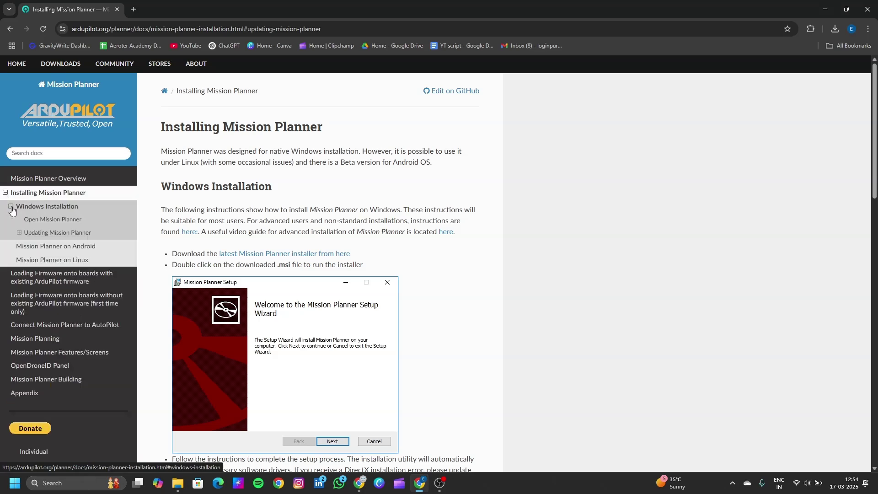
click(41, 233)
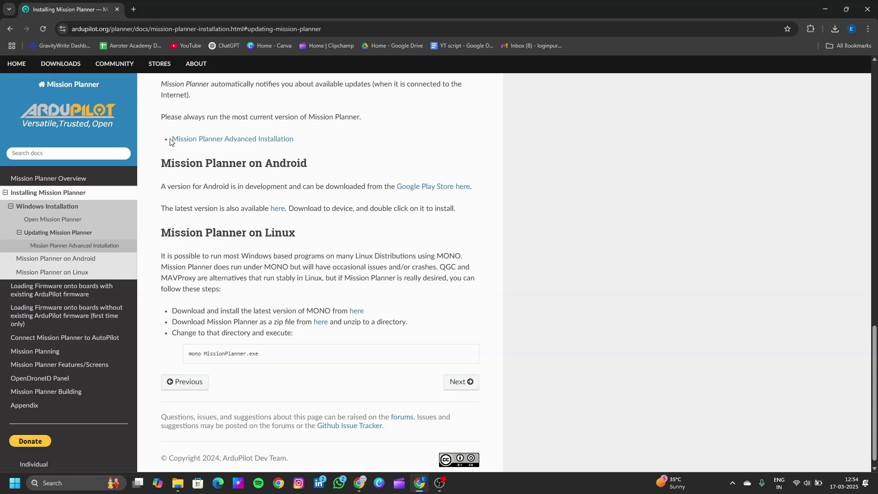
Open Mission Planner Advanced Installation and highlight the sentence on where all versions are listed
click(247, 143)
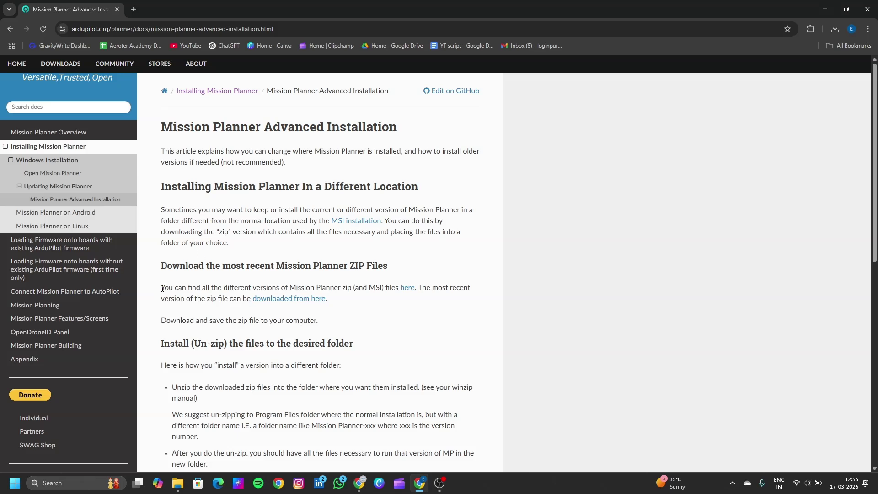
drag(162, 288, 406, 293)
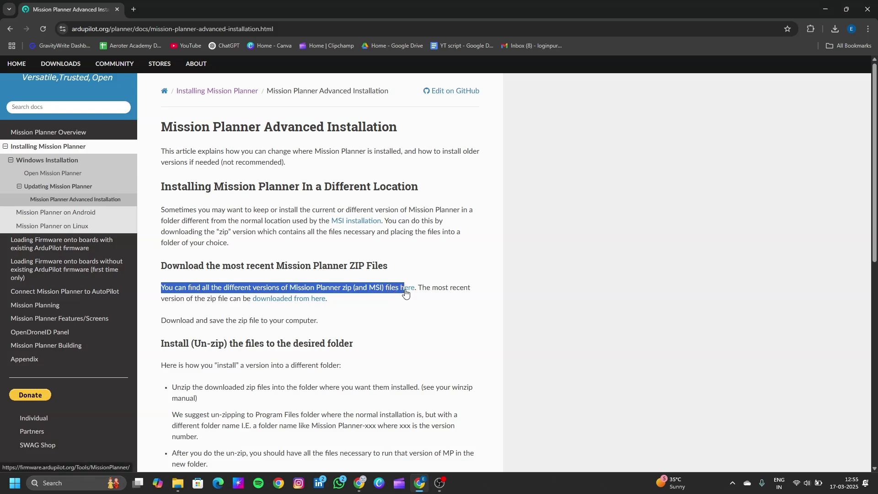
Open the ArduPilot firmware listing of all Mission Planner versions
click(410, 293)
scroll(133, 218, down, 2)
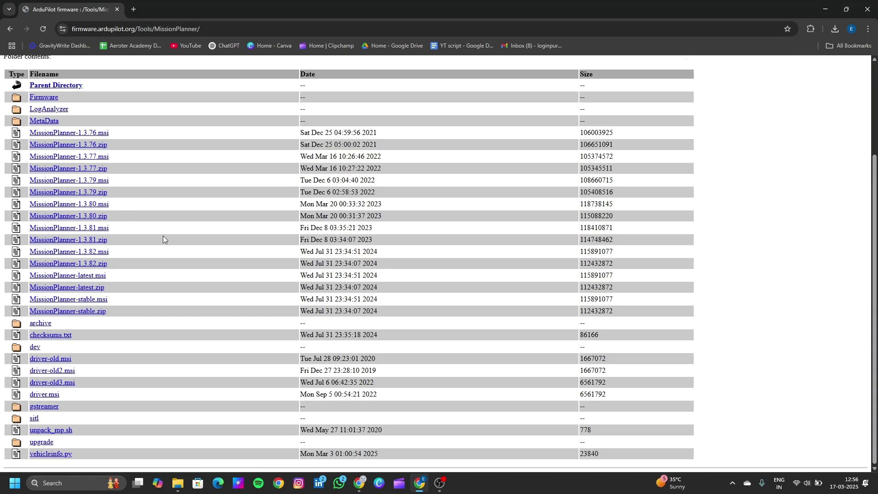
ctrl+scroll(162, 235, up, 5)
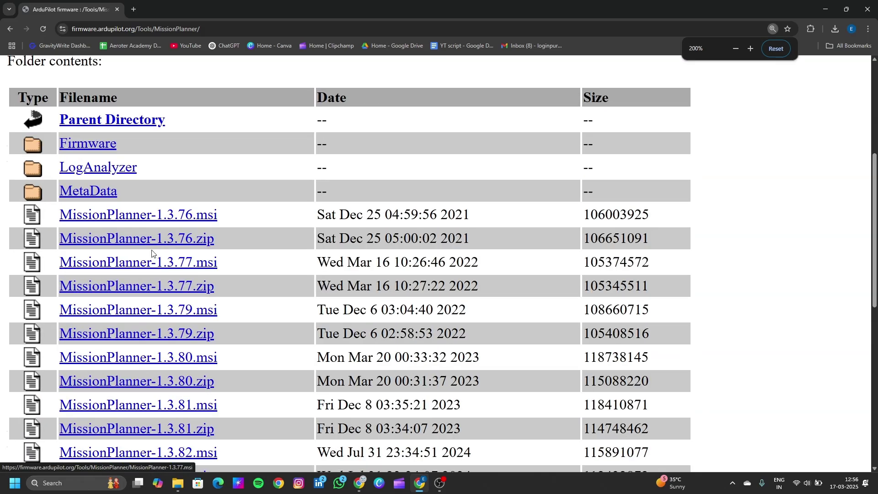
scroll(165, 238, up, 5)
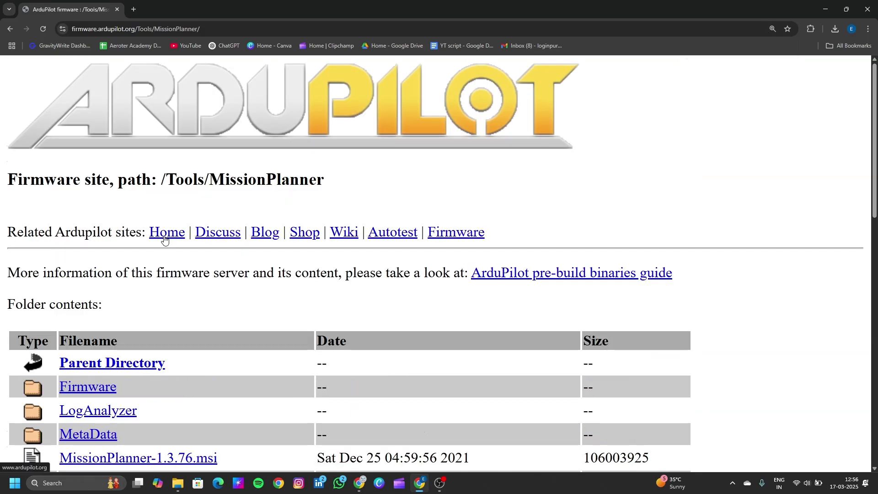
scroll(165, 240, down, 5)
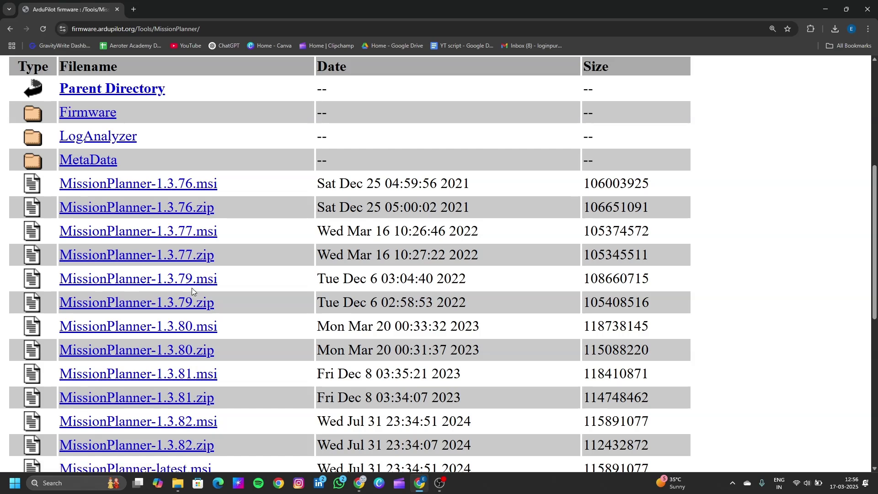
Download MissionPlanner-1.3.79.zip (101 MB) and confirm it finished in the downloads panel
click(182, 308)
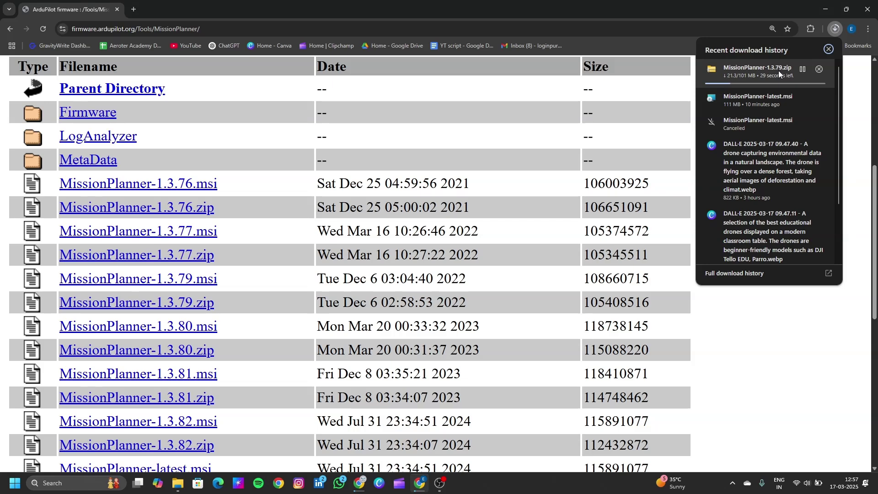
click(836, 28)
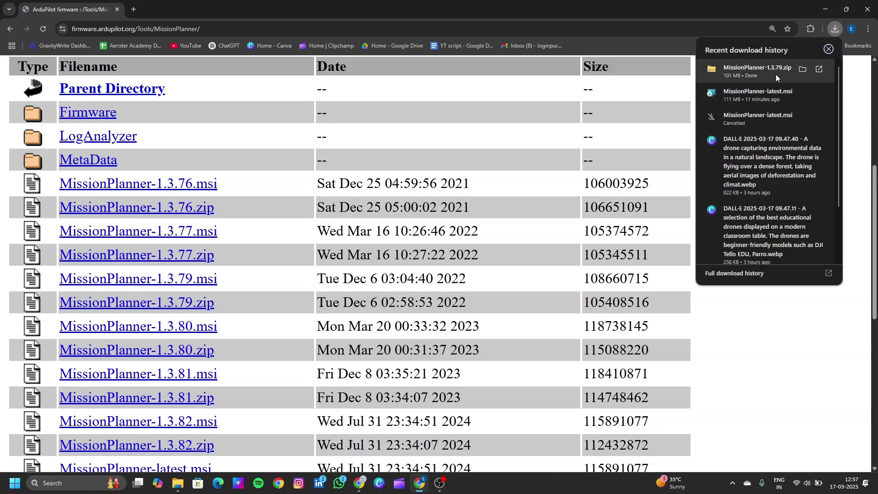
click(834, 29)
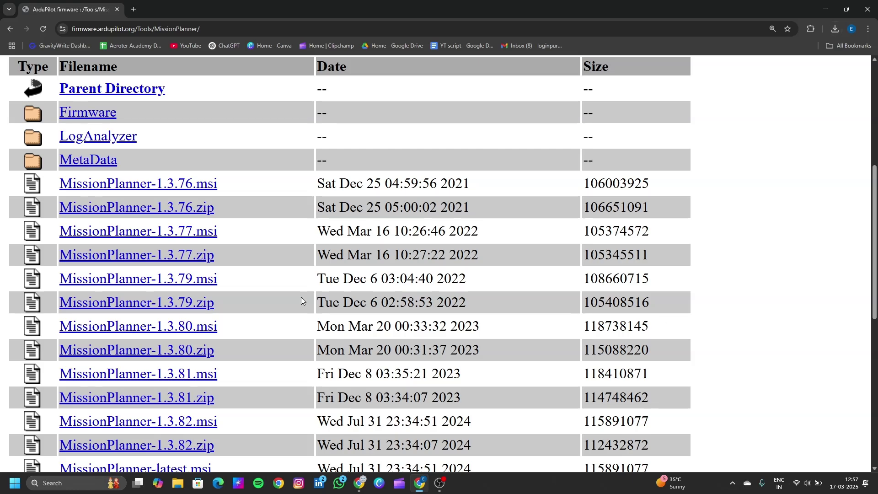
click(833, 29)
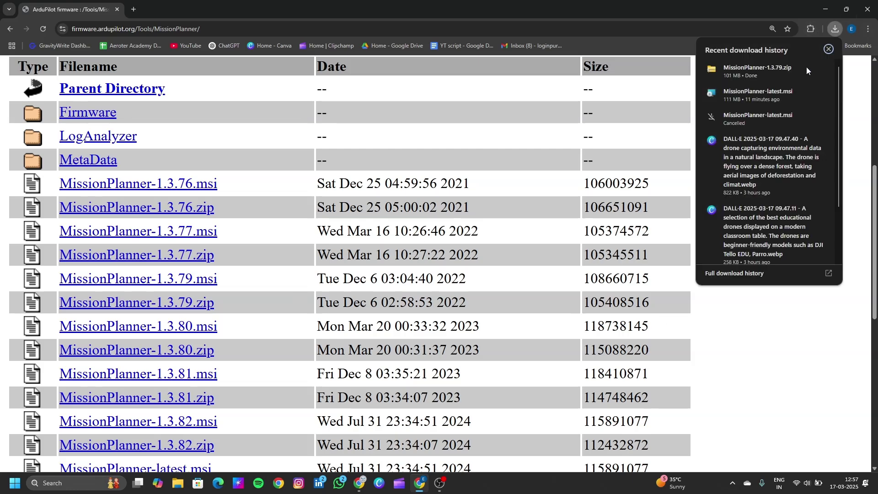
Extract MissionPlanner-1.3.79.zip from Downloads into its own MissionPlanner-1.3.79 folder
click(174, 484)
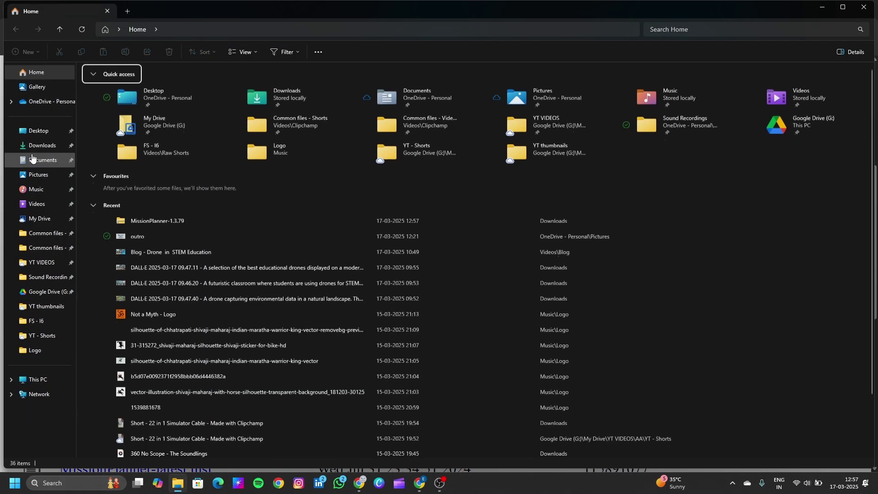
click(33, 146)
click(117, 103)
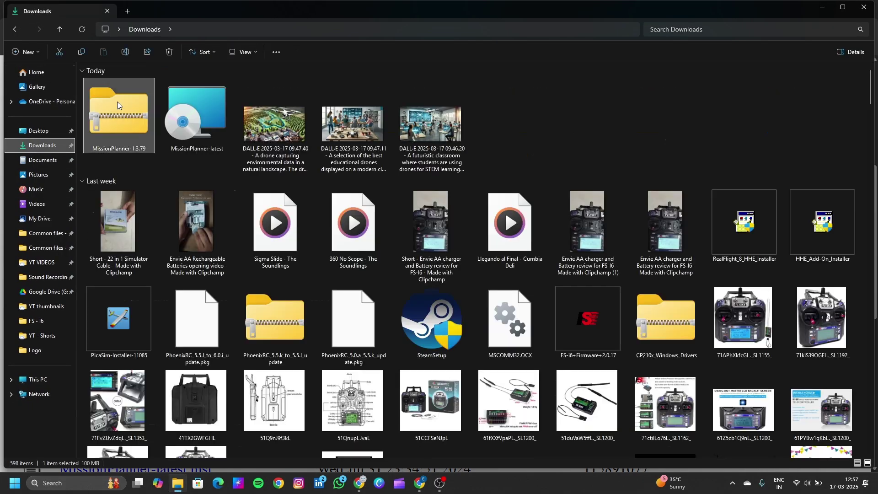
right_click(117, 101)
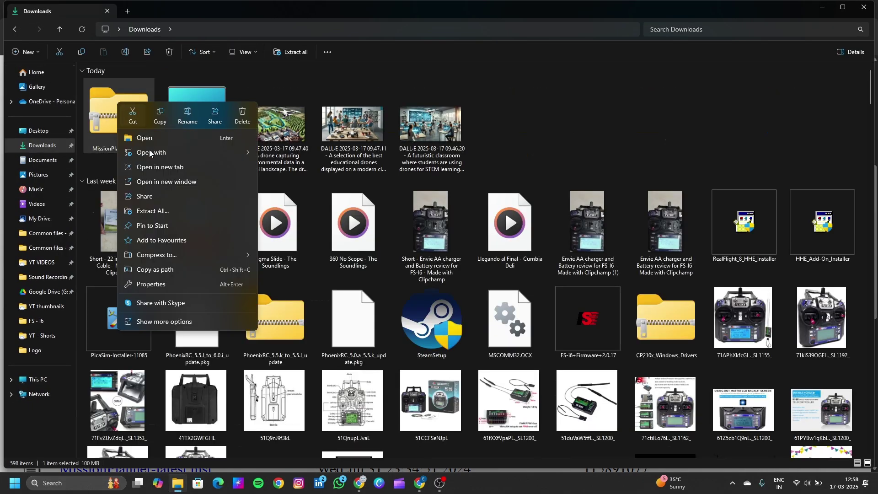
click(146, 211)
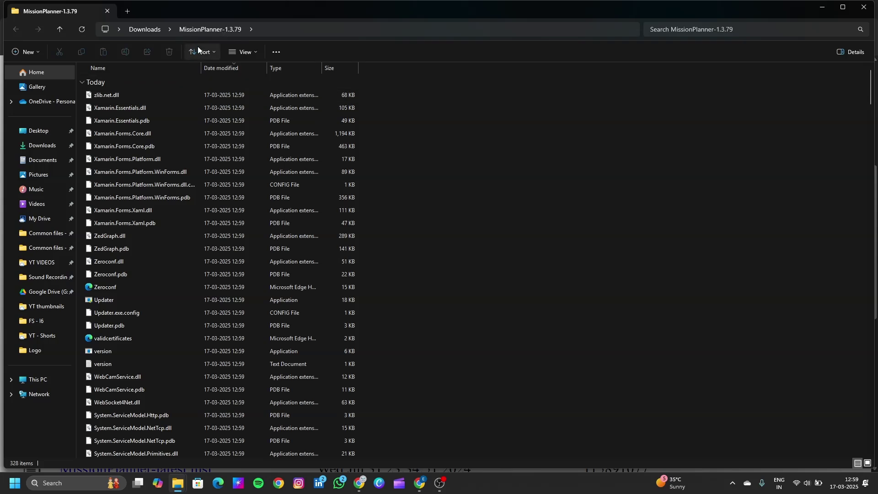
Run MissionPlanner.exe from the extracted 1.3.79 folder, allowing it past the SmartScreen warning
scroll(150, 266, down, 2)
scroll(149, 260, up, 2)
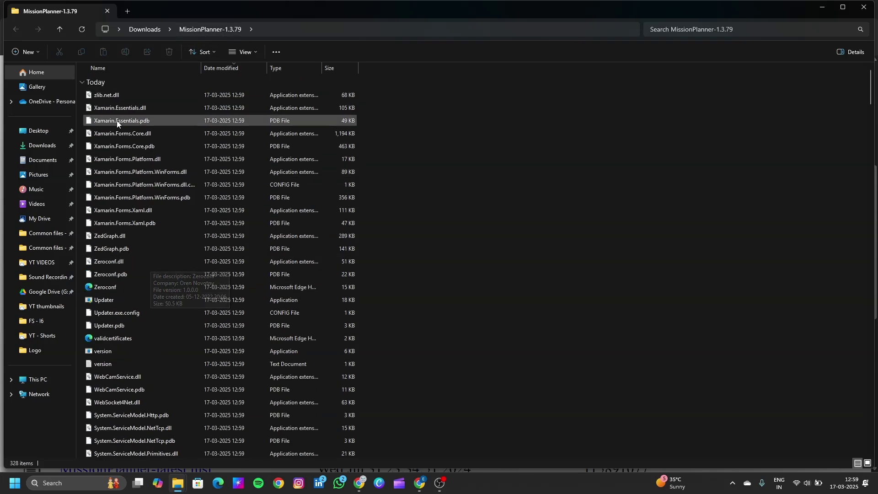
scroll(148, 277, down, 20)
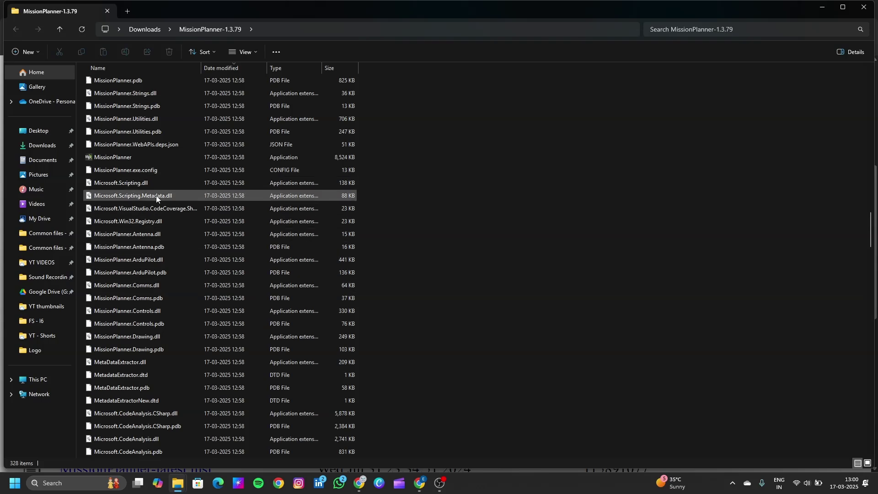
double_click(106, 158)
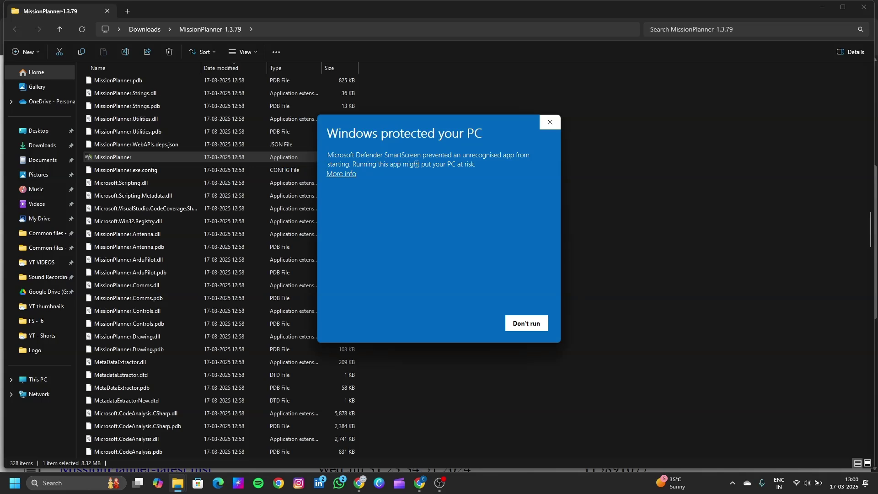
click(348, 177)
click(466, 322)
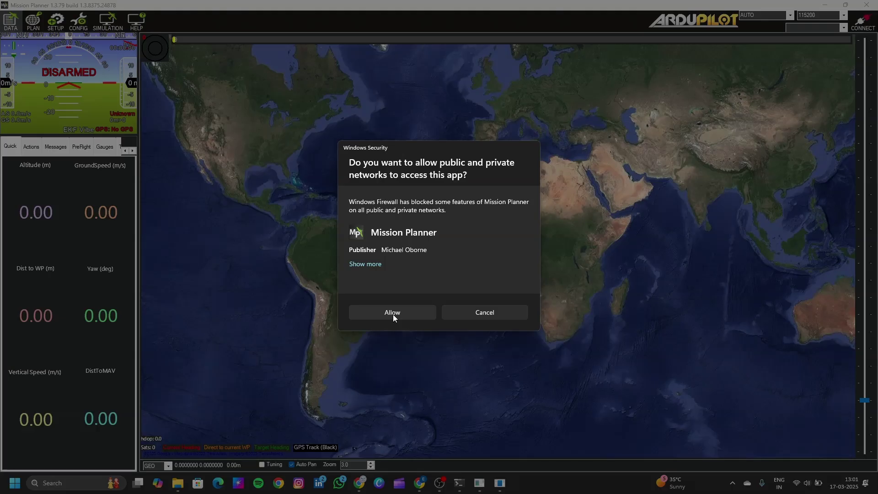
Allow Mission Planner 1.3.79 through the Windows firewall so it loads the flight data map
click(393, 314)
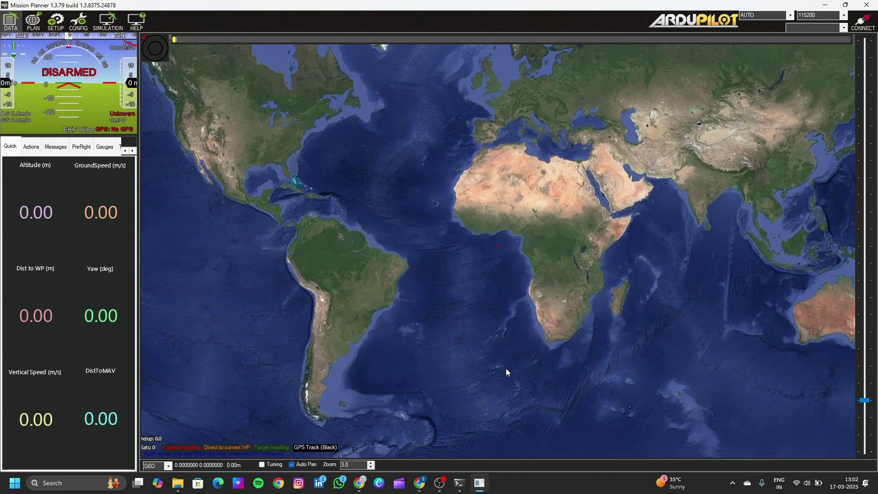
Back in Chrome, scroll the ArduPilot firmware listing and open the 'archive' folder
click(420, 437)
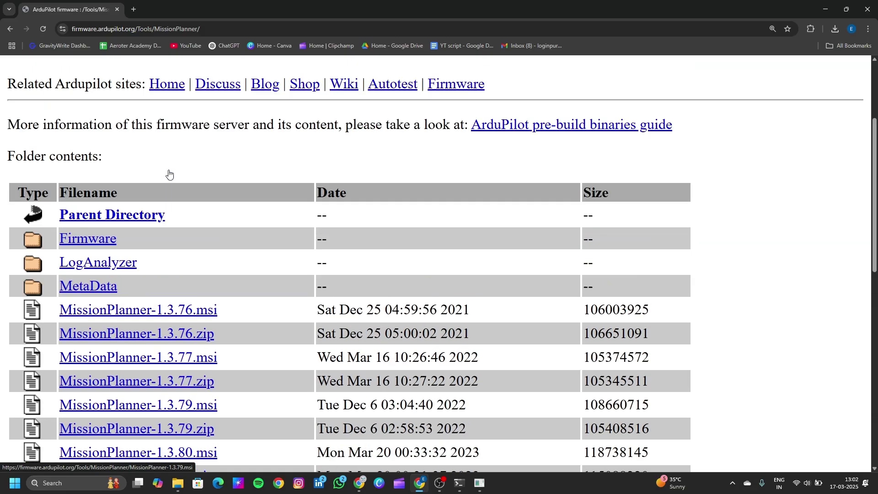
scroll(168, 170, down, 5)
scroll(168, 170, up, 8)
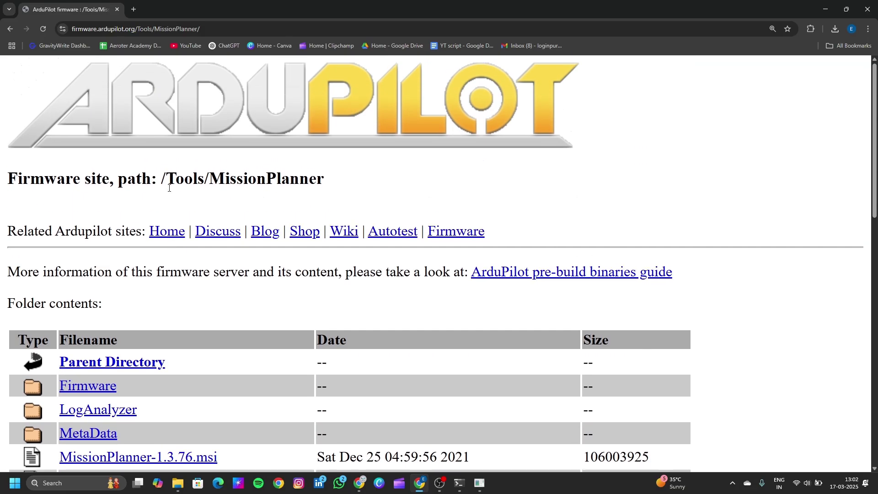
scroll(170, 183, down, 4)
scroll(171, 197, down, 10)
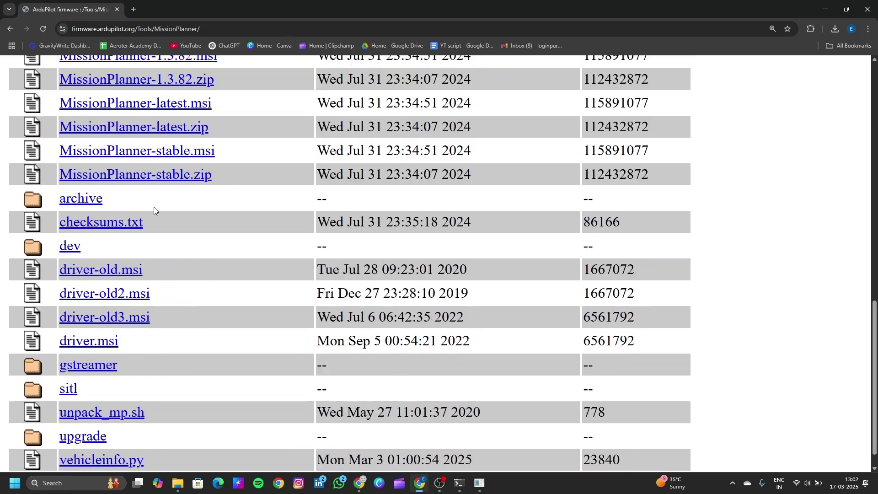
click(81, 198)
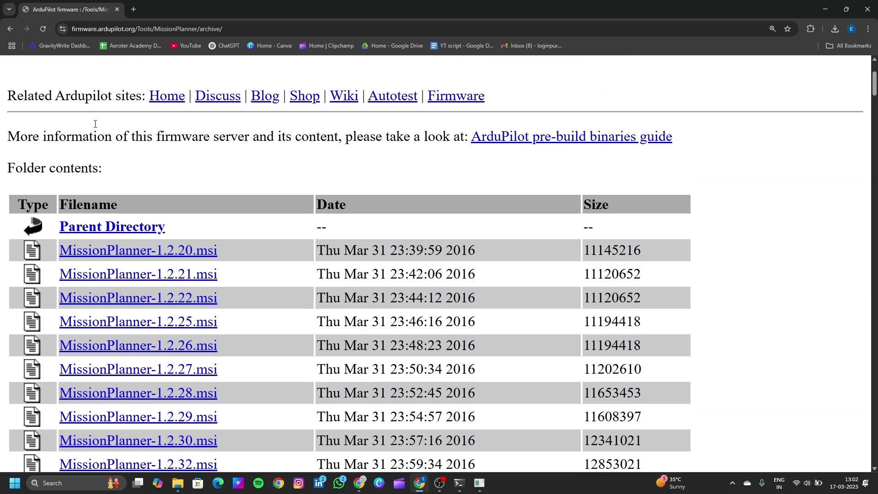
Reopen the archive folder and browse its older Mission Planner installers, starting at MissionPlanner-1.2.20.msi
click(13, 32)
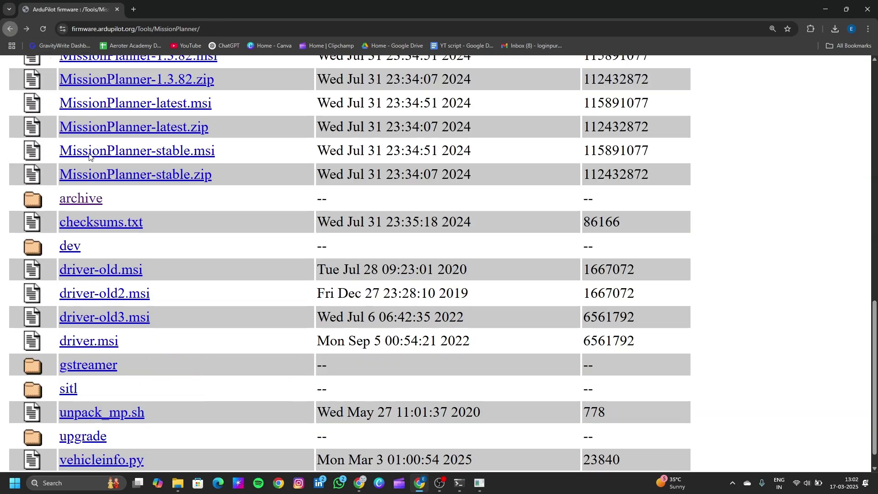
click(89, 201)
scroll(123, 228, down, 7)
scroll(123, 227, up, 1)
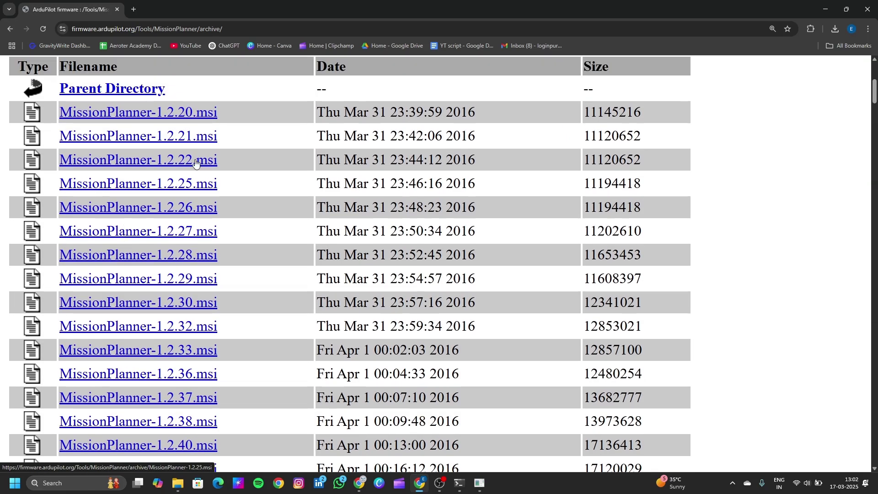
scroll(156, 160, down, 7)
scroll(113, 197, up, 8)
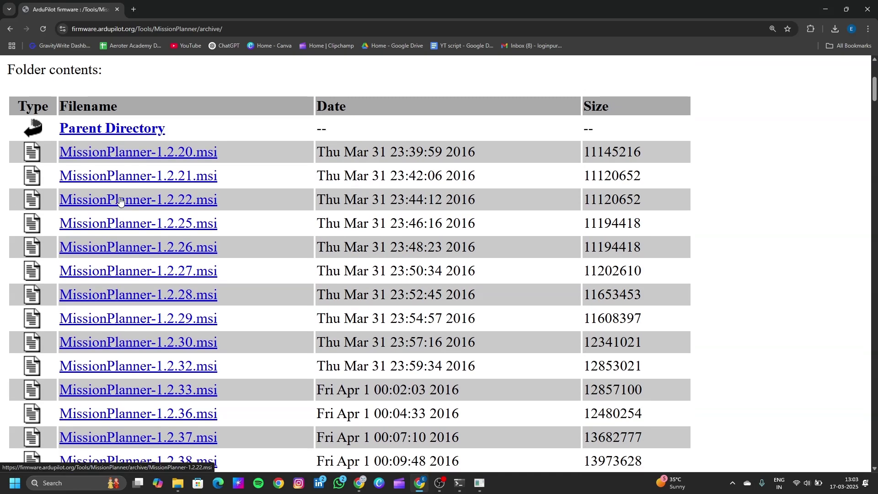
scroll(118, 199, down, 6)
scroll(127, 204, up, 10)
scroll(132, 209, down, 1)
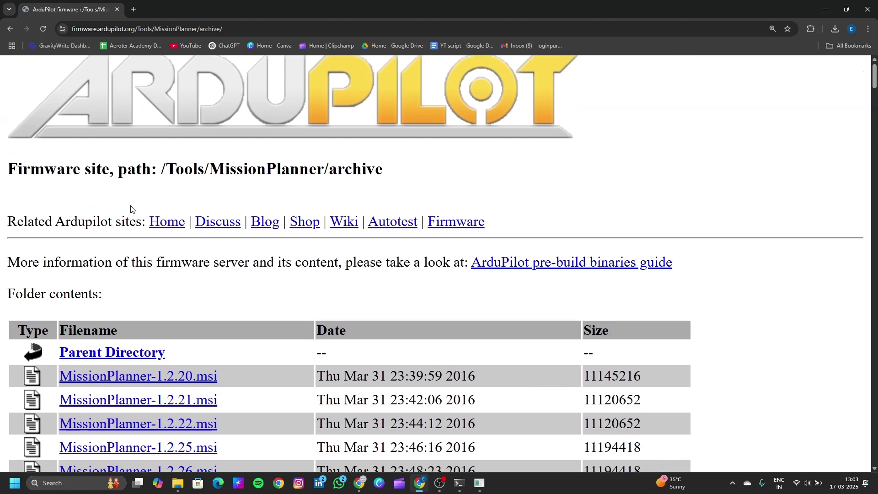